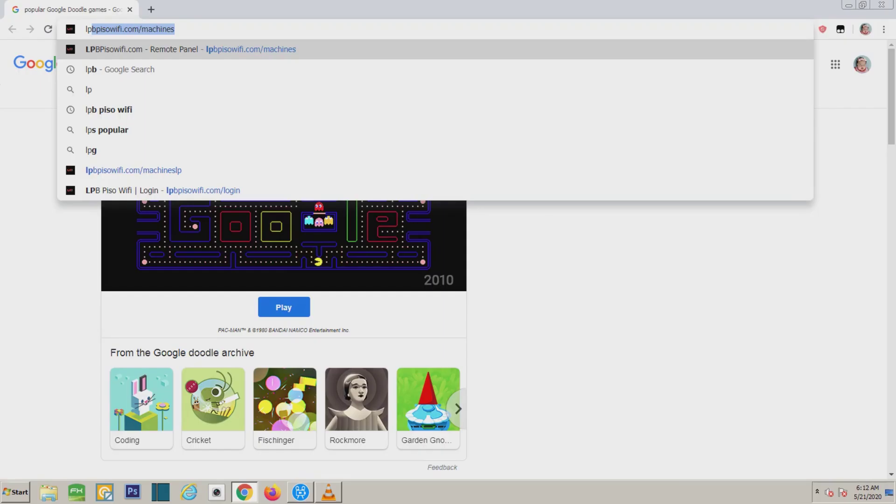
- Open the LPB Piso Wifi remote panel at lpbpisowifi.com/machines and sign in with the account's e-mail and password
{"action": "key", "text": "Return"}
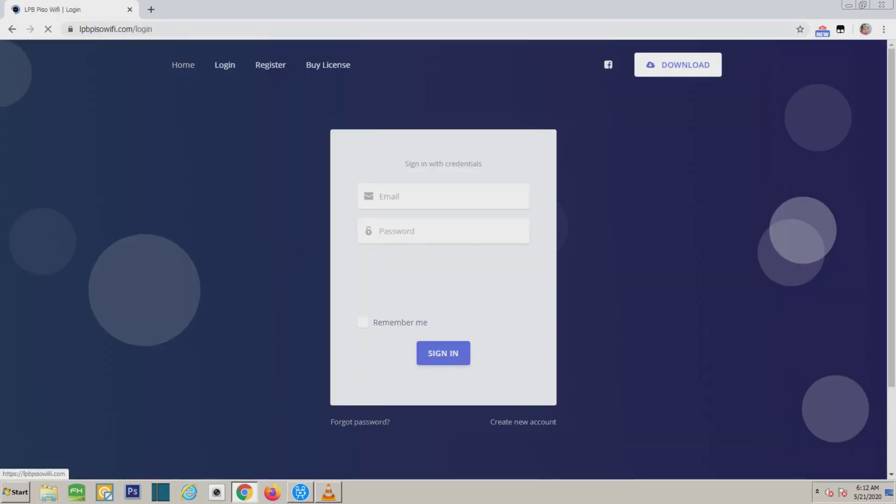
{"action": "left_click", "coordinate": [444, 196]}
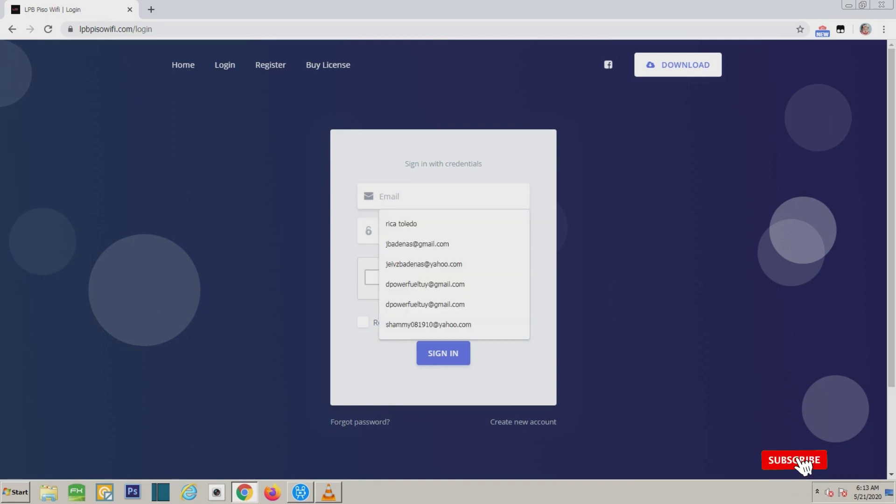
{"action": "key", "text": "Down"}
{"action": "key", "text": "Down"}
{"action": "key", "text": "Return"}
{"action": "key", "text": "Tab"}
{"action": "type", "text": "•"}
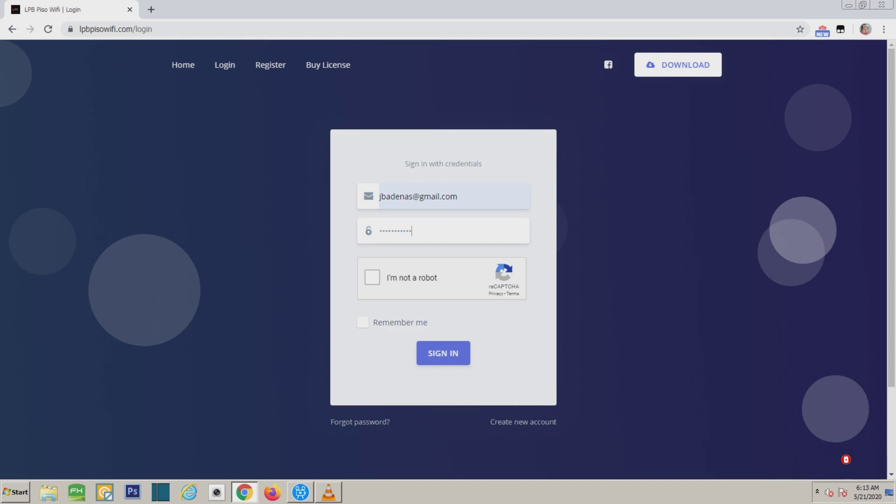
{"action": "left_click", "coordinate": [444, 353]}
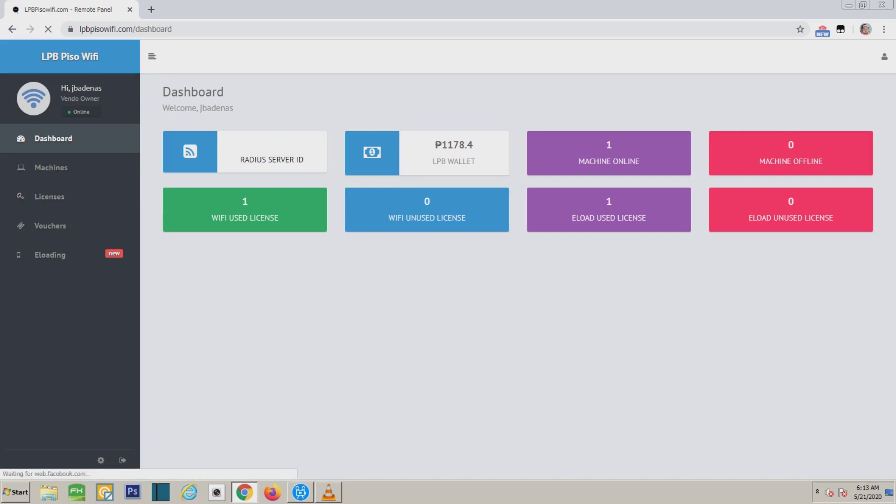
- Open remote control of the JsB Piso Wifi machine and sign in to its admin page with the admin password
{"action": "left_click", "coordinate": [51, 167]}
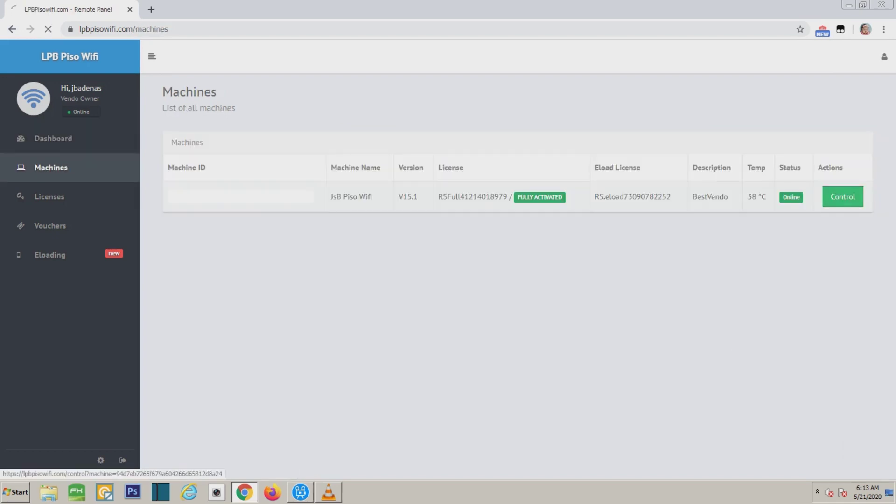
{"action": "left_click", "coordinate": [843, 197]}
{"action": "left_click", "coordinate": [322, 231]}
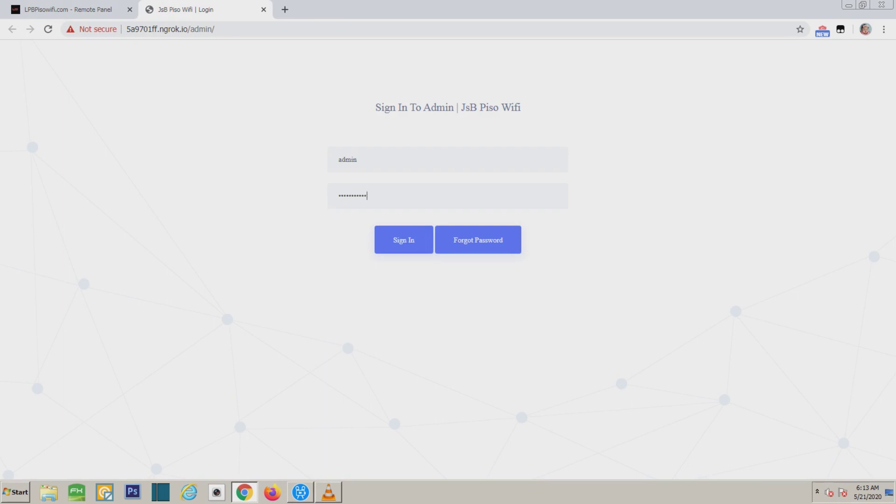
{"action": "key", "text": "Return"}
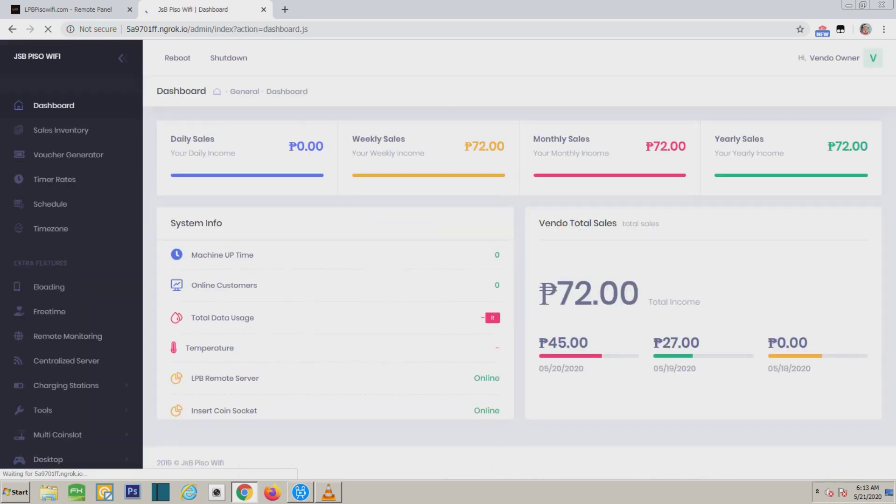
- Open the Portal Design settings page and go to the Portal Editor (HTML) code
{"action": "scroll", "coordinate": [70, 244], "scroll_direction": "down", "scroll_amount": 10}
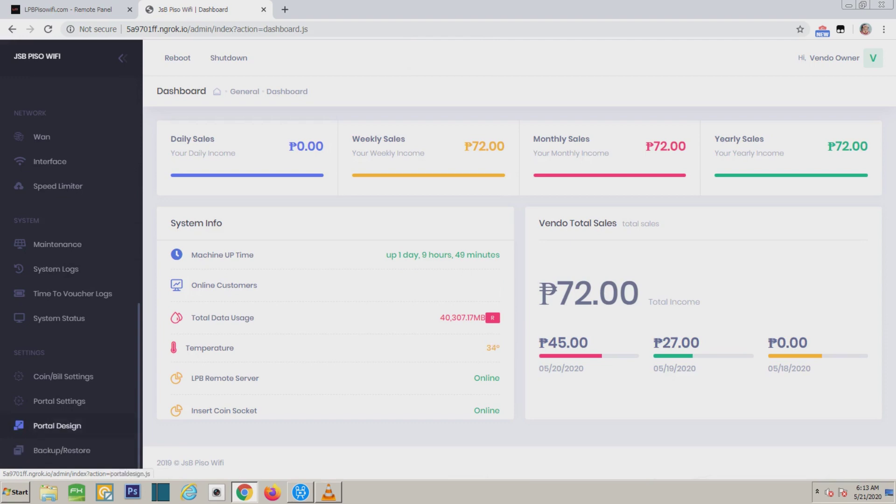
{"action": "left_click", "coordinate": [57, 426]}
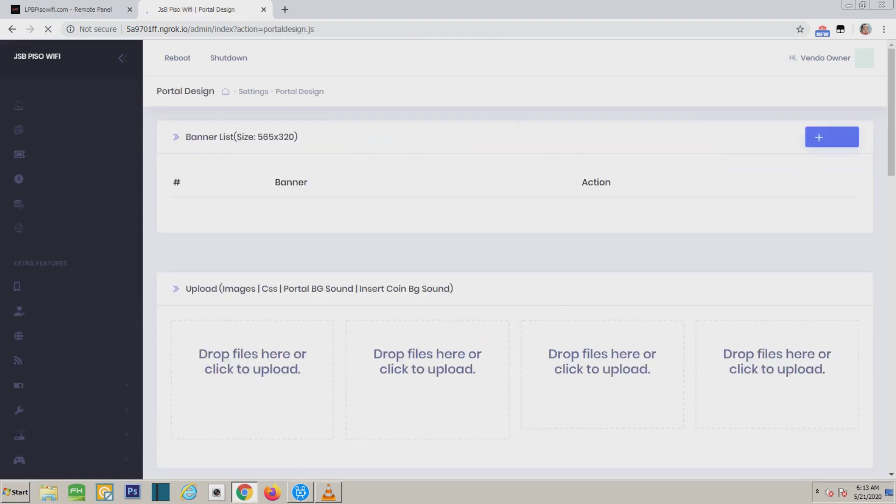
{"action": "scroll", "coordinate": [514, 298], "scroll_direction": "down", "scroll_amount": 3}
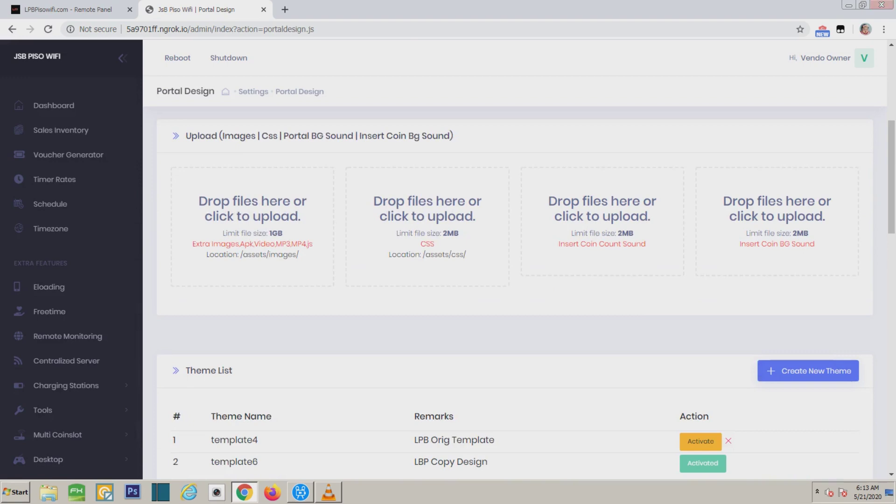
{"action": "scroll", "coordinate": [513, 299], "scroll_direction": "down", "scroll_amount": 10}
{"action": "scroll", "coordinate": [514, 299], "scroll_direction": "up", "scroll_amount": 2}
{"action": "scroll", "coordinate": [513, 196], "scroll_direction": "down", "scroll_amount": 5}
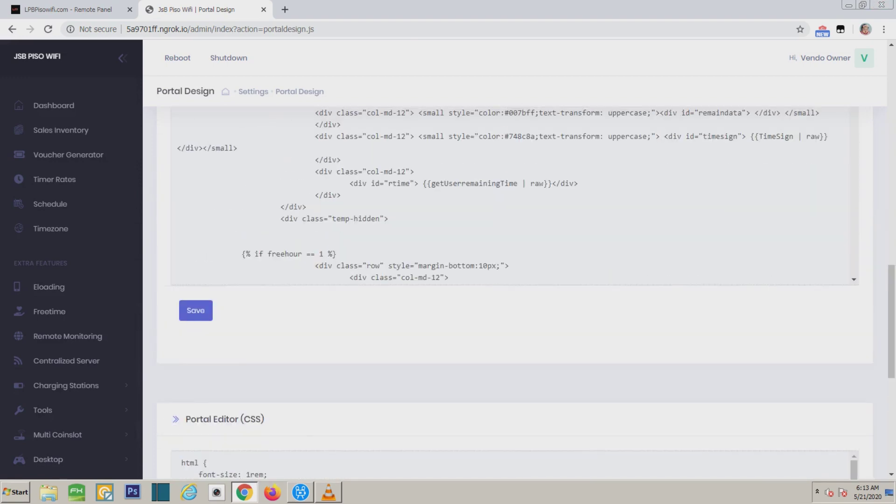
{"action": "scroll", "coordinate": [513, 196], "scroll_direction": "up", "scroll_amount": 4}
{"action": "scroll", "coordinate": [514, 270], "scroll_direction": "down", "scroll_amount": 6}
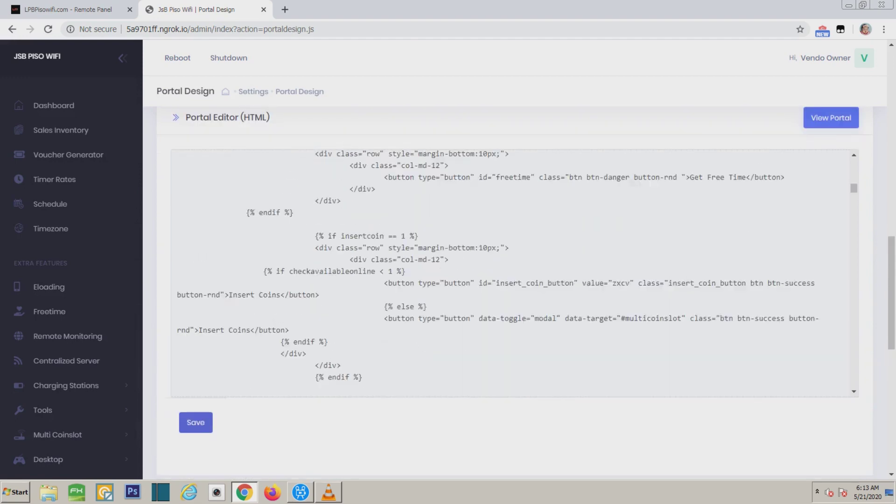
- Go through the portal's HTML code down to its closing html tag and save the HTML
{"action": "scroll", "coordinate": [514, 273], "scroll_direction": "down", "scroll_amount": 10}
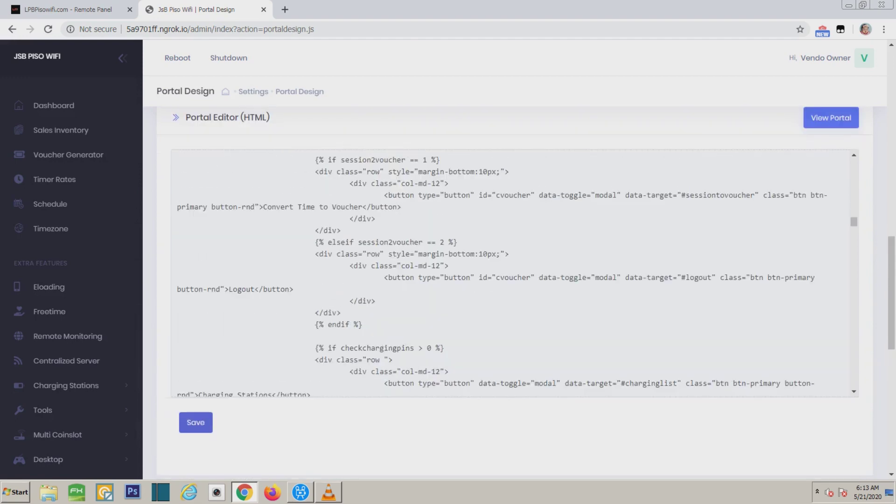
{"action": "scroll", "coordinate": [513, 273], "scroll_direction": "down", "scroll_amount": 10}
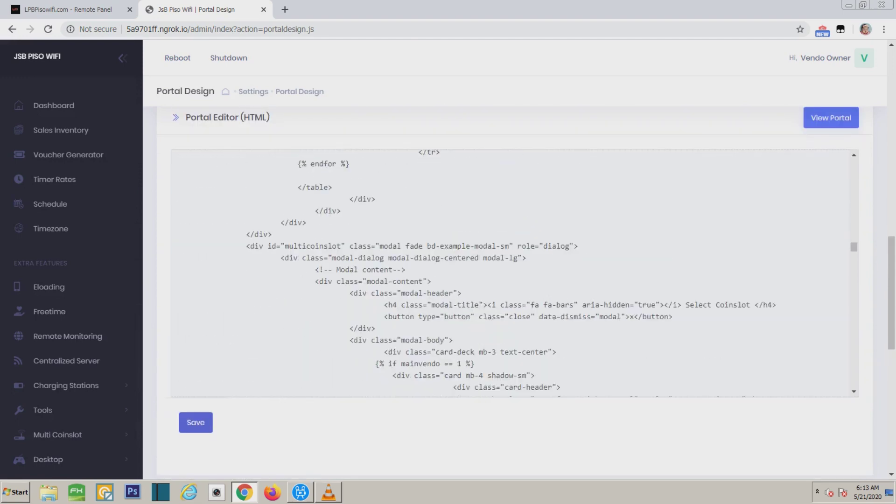
{"action": "scroll", "coordinate": [514, 273], "scroll_direction": "down", "scroll_amount": 10}
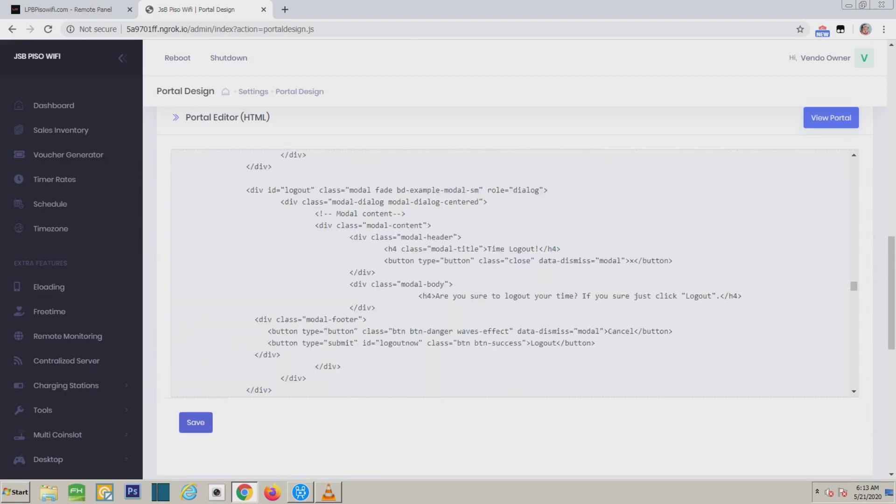
{"action": "scroll", "coordinate": [513, 273], "scroll_direction": "down", "scroll_amount": 10}
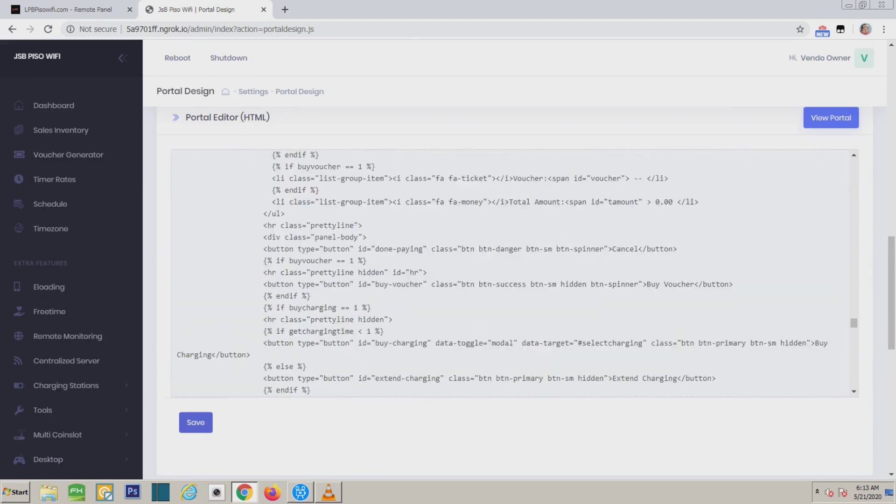
{"action": "scroll", "coordinate": [513, 273], "scroll_direction": "down", "scroll_amount": 10}
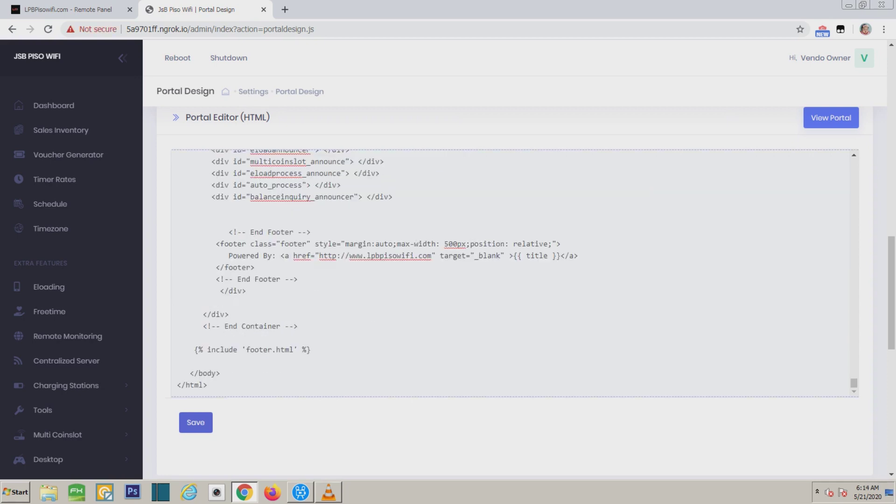
{"action": "scroll", "coordinate": [513, 273], "scroll_direction": "down", "scroll_amount": 1}
{"action": "left_click", "coordinate": [196, 367]}
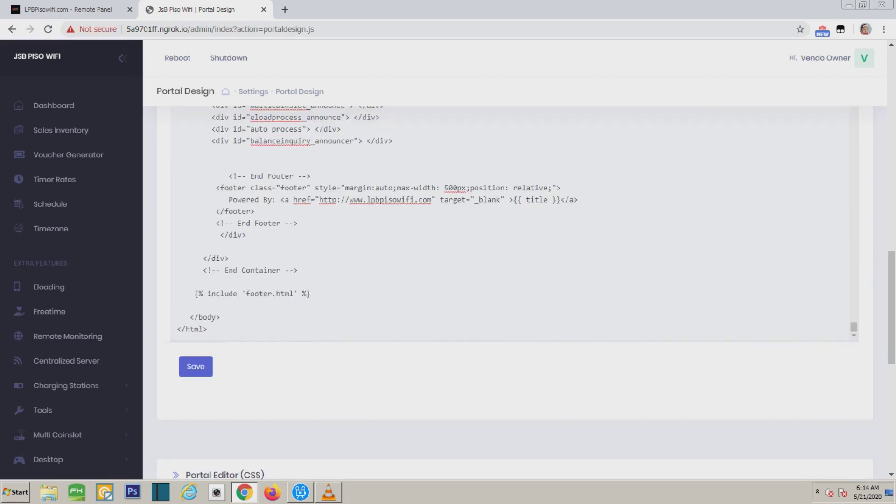
- Go through the Portal Editor (CSS) code to the end of the lpb-link keyframes and save the CSS
{"action": "scroll", "coordinate": [513, 289], "scroll_direction": "down", "scroll_amount": 15}
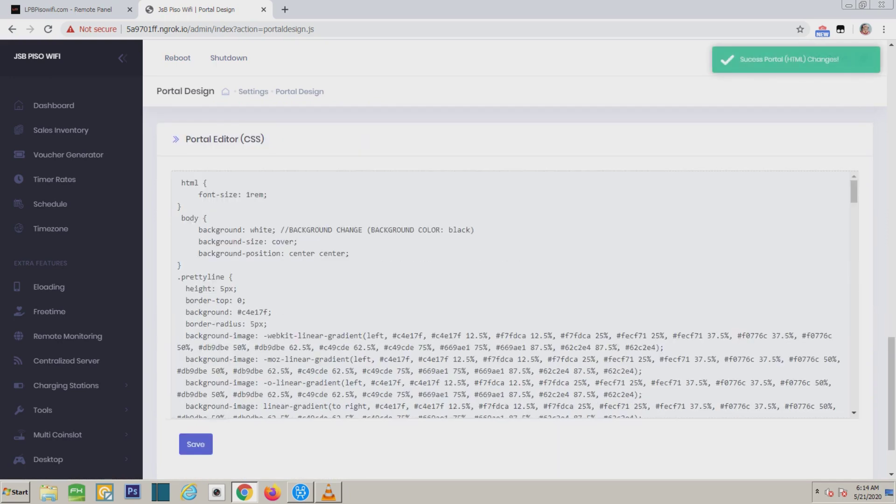
{"action": "scroll", "coordinate": [513, 294], "scroll_direction": "down", "scroll_amount": 15}
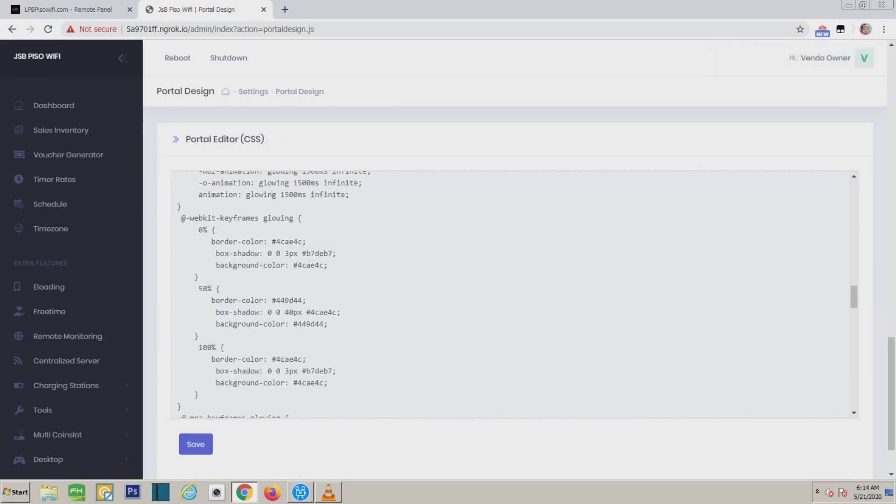
{"action": "scroll", "coordinate": [514, 294], "scroll_direction": "down", "scroll_amount": 10}
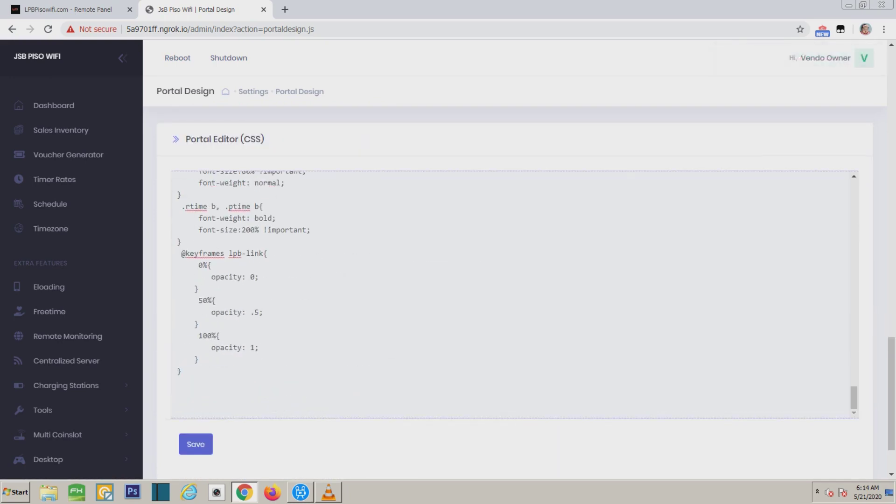
{"action": "left_click", "coordinate": [199, 360]}
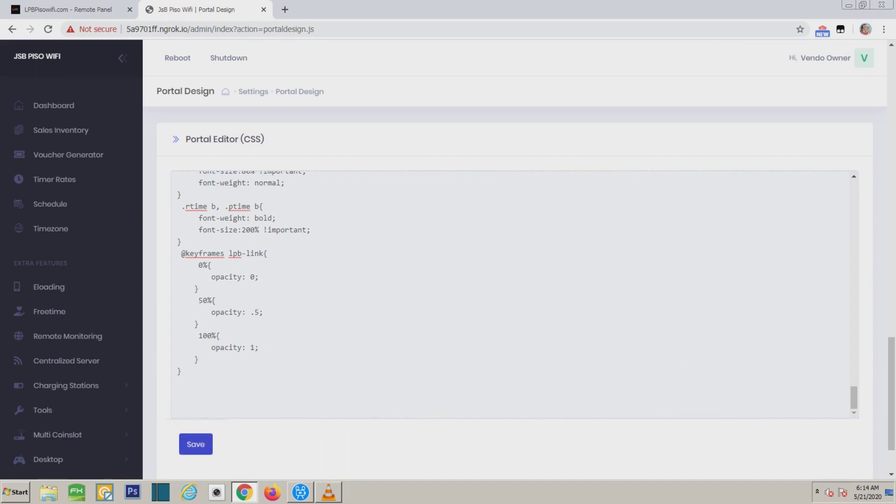
{"action": "left_click", "coordinate": [195, 443]}
- Return to the machine's Dashboard and reopen the Portal Design settings page
{"action": "scroll", "coordinate": [513, 280], "scroll_direction": "up", "scroll_amount": 10}
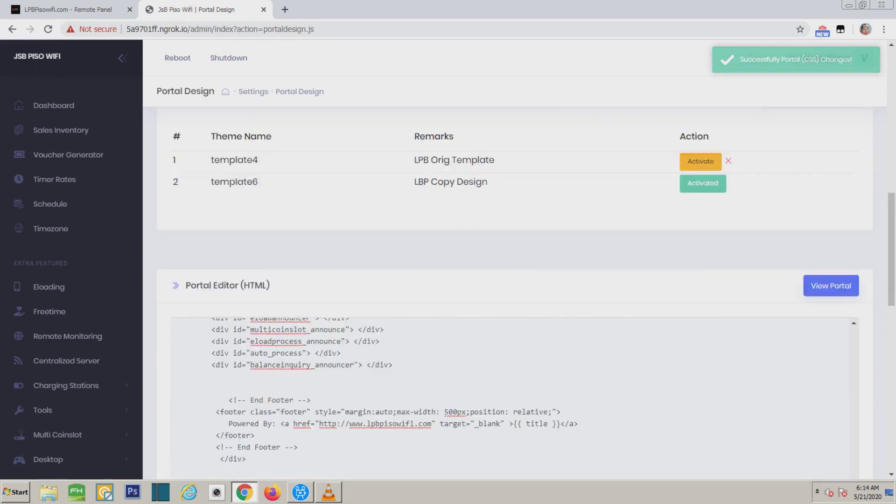
{"action": "scroll", "coordinate": [513, 280], "scroll_direction": "up", "scroll_amount": 1}
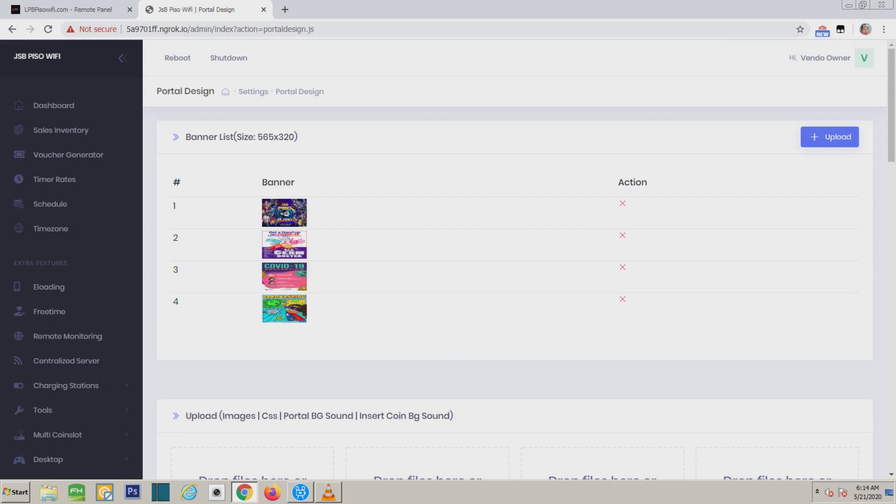
{"action": "left_click", "coordinate": [53, 106]}
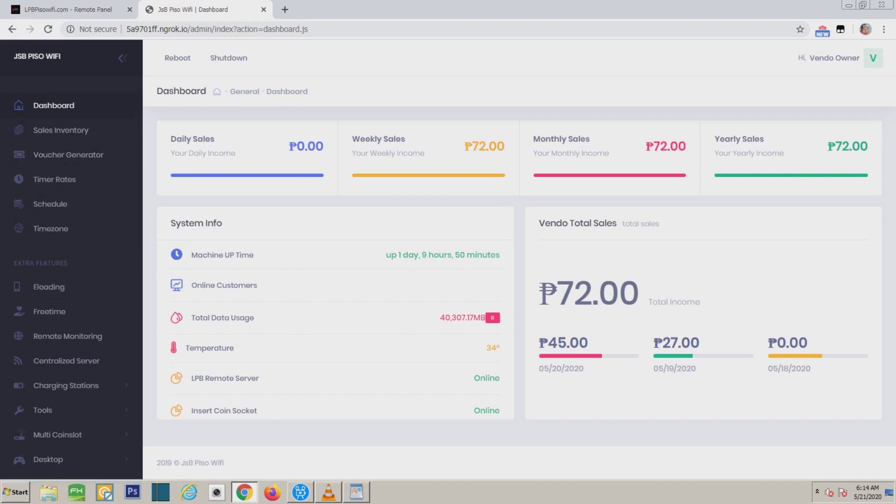
{"action": "scroll", "coordinate": [70, 258], "scroll_direction": "down", "scroll_amount": 1}
{"action": "scroll", "coordinate": [70, 258], "scroll_direction": "down", "scroll_amount": 10}
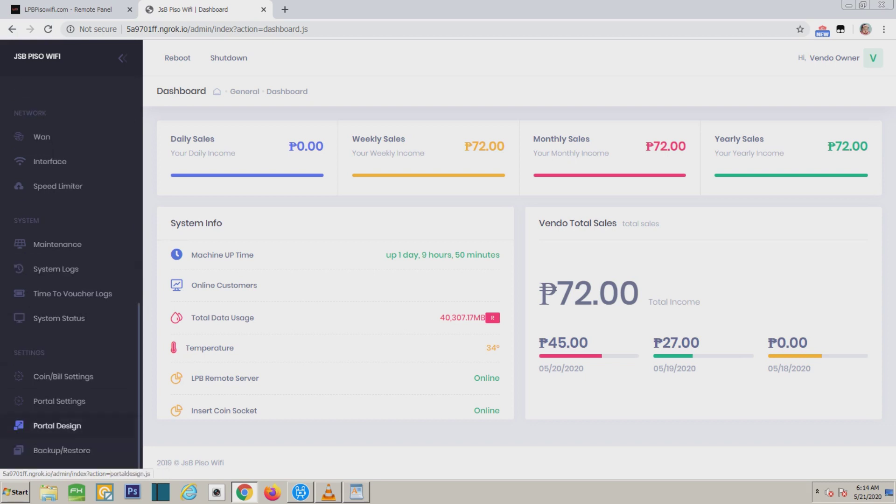
{"action": "left_click", "coordinate": [57, 425]}
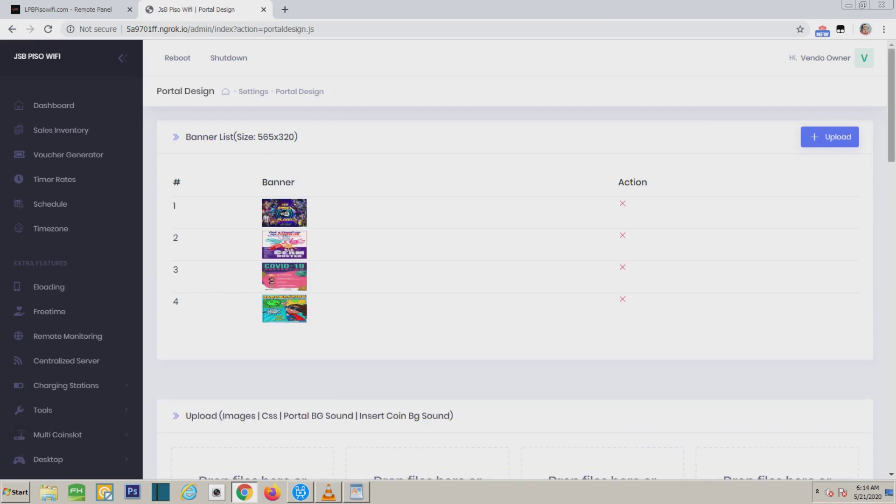
- Go to the blank line above the container's last closing div at the end of the Portal Editor (HTML) code
{"action": "scroll", "coordinate": [513, 280], "scroll_direction": "down", "scroll_amount": 5}
{"action": "scroll", "coordinate": [514, 280], "scroll_direction": "down", "scroll_amount": 4}
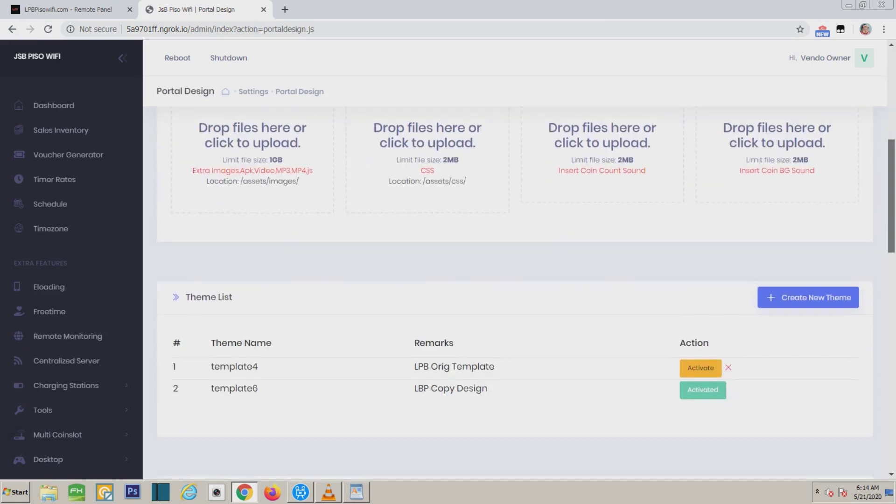
{"action": "scroll", "coordinate": [513, 280], "scroll_direction": "down", "scroll_amount": 5}
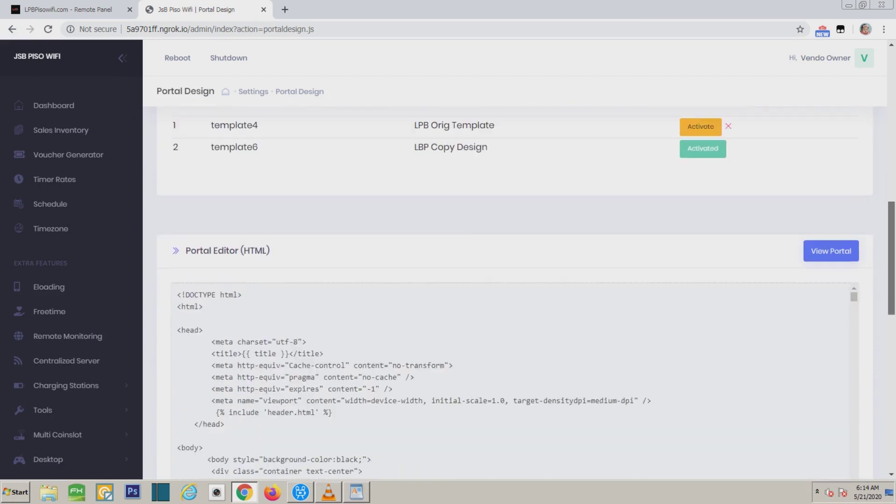
{"action": "scroll", "coordinate": [514, 305], "scroll_direction": "down", "scroll_amount": 6}
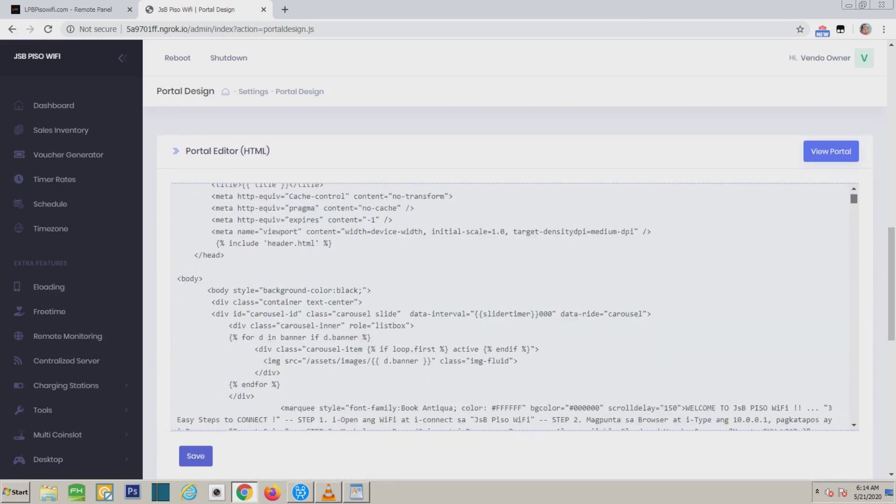
{"action": "scroll", "coordinate": [513, 306], "scroll_direction": "down", "scroll_amount": 10}
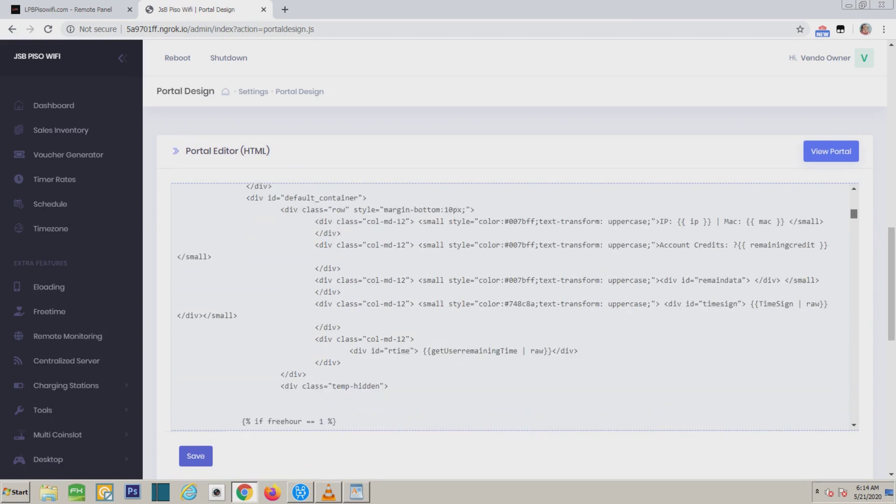
{"action": "scroll", "coordinate": [513, 306], "scroll_direction": "down", "scroll_amount": 15}
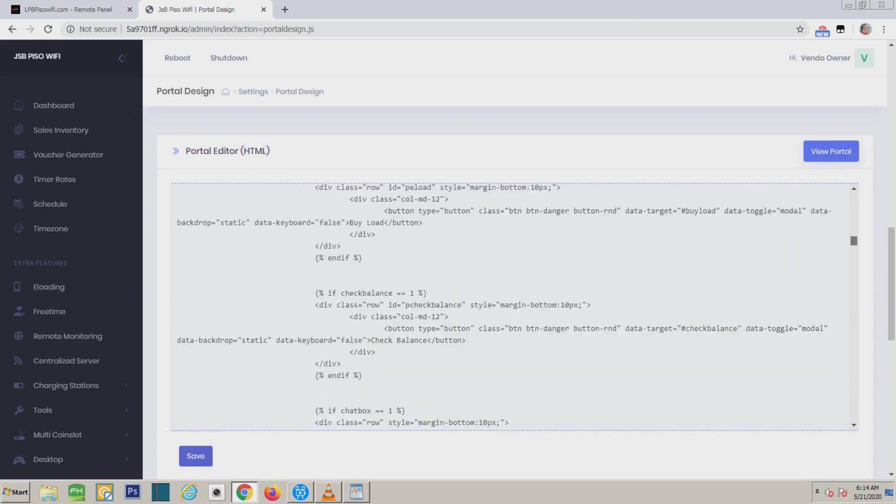
{"action": "scroll", "coordinate": [513, 306], "scroll_direction": "down", "scroll_amount": 15}
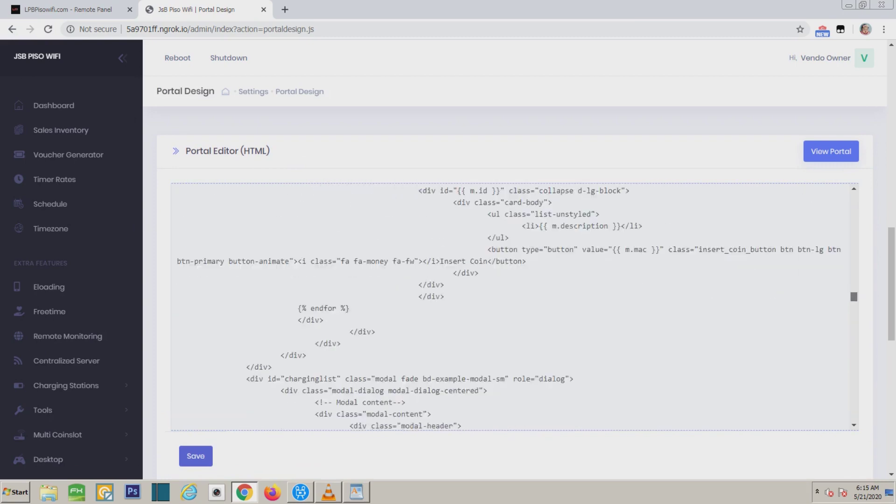
{"action": "scroll", "coordinate": [513, 306], "scroll_direction": "down", "scroll_amount": 8}
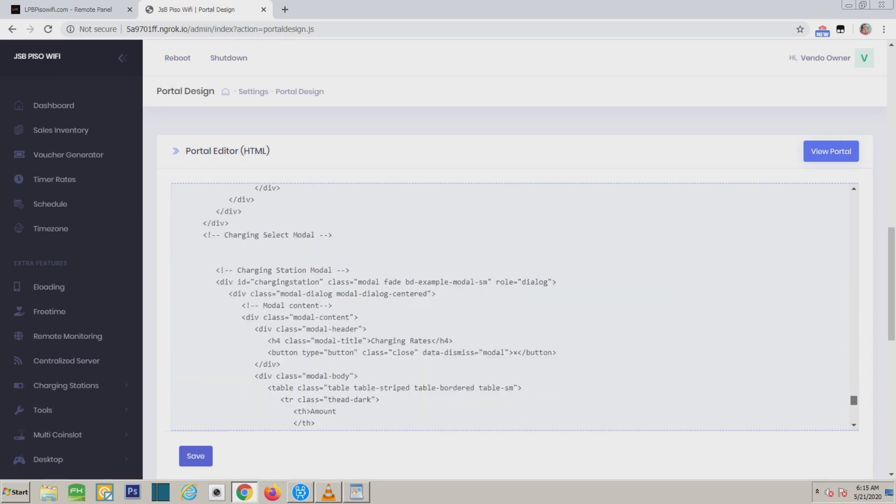
{"action": "scroll", "coordinate": [513, 306], "scroll_direction": "down", "scroll_amount": 7}
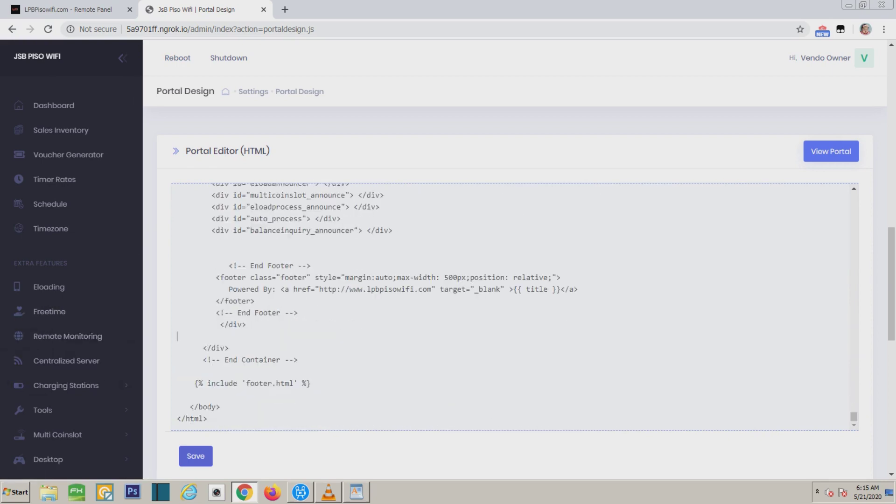
- Switch to audio html.txt in WordPad and copy the HTML figure block containing the renzverano2.mp3 audio element
{"action": "key", "text": "alt+Tab"}
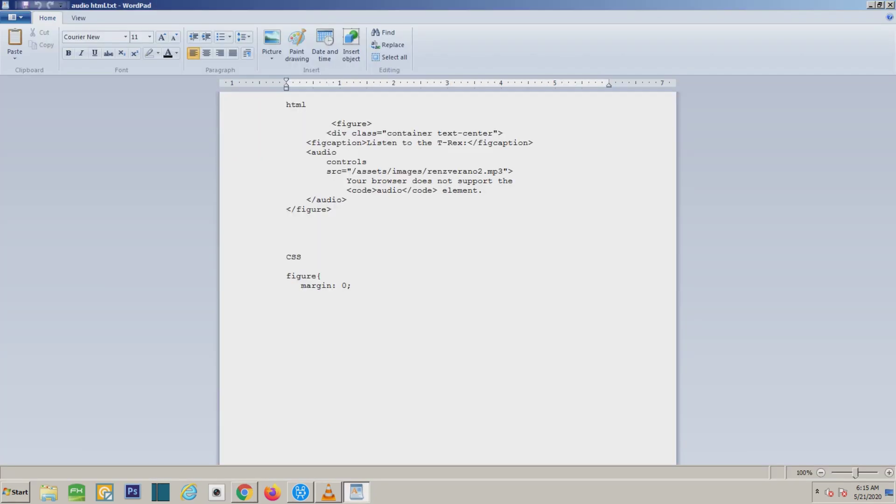
{"action": "double_click", "coordinate": [296, 105]}
{"action": "left_click_drag", "start_coordinate": [288, 114], "coordinate": [317, 221]}
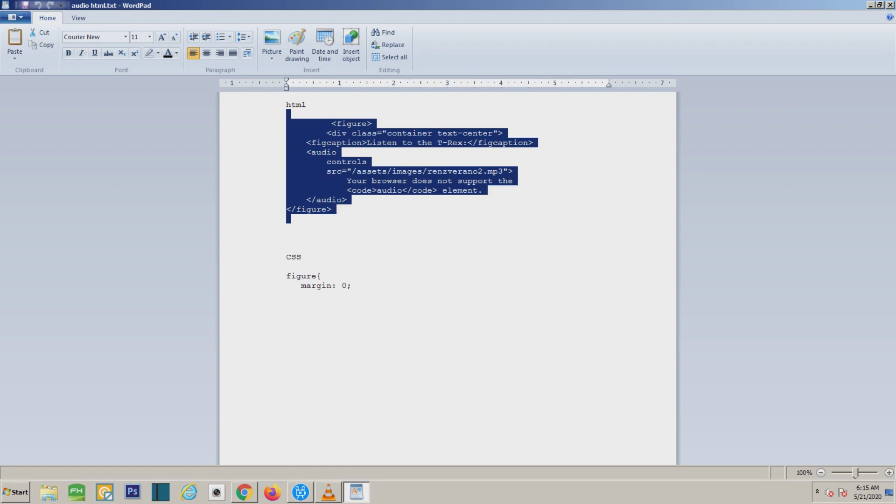
{"action": "right_click", "coordinate": [321, 162]}
{"action": "left_click", "coordinate": [346, 179]}
- Paste the audio figure block above the container's closing div in the portal HTML, remove the surrounding blank lines and save the HTML
{"action": "key", "text": "alt+Tab"}
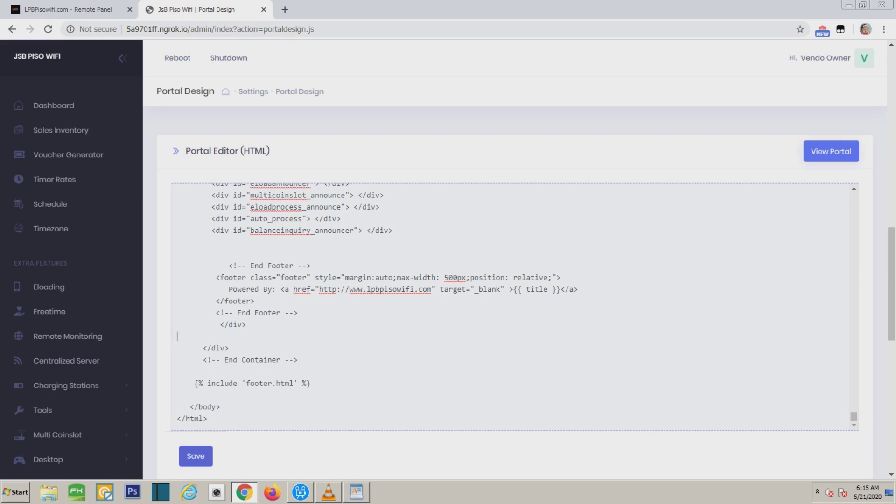
{"action": "key", "text": "ctrl+v"}
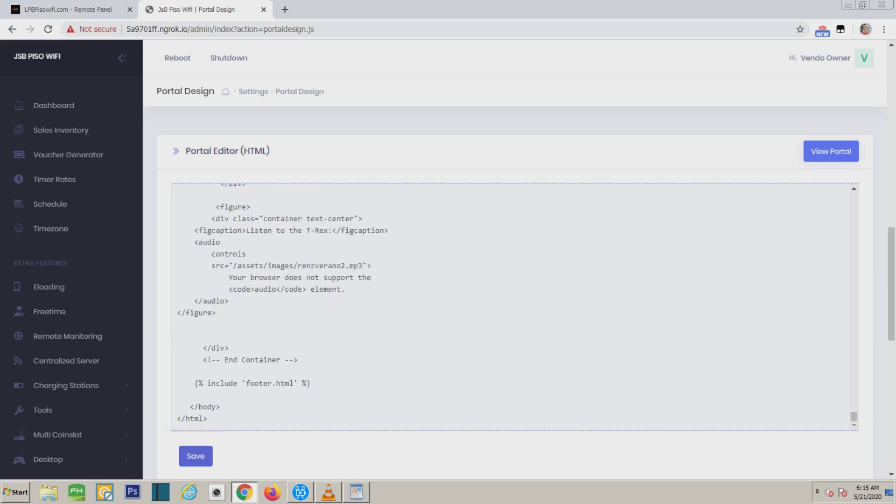
{"action": "key", "text": "BackSpace"}
{"action": "key", "text": "BackSpace"}
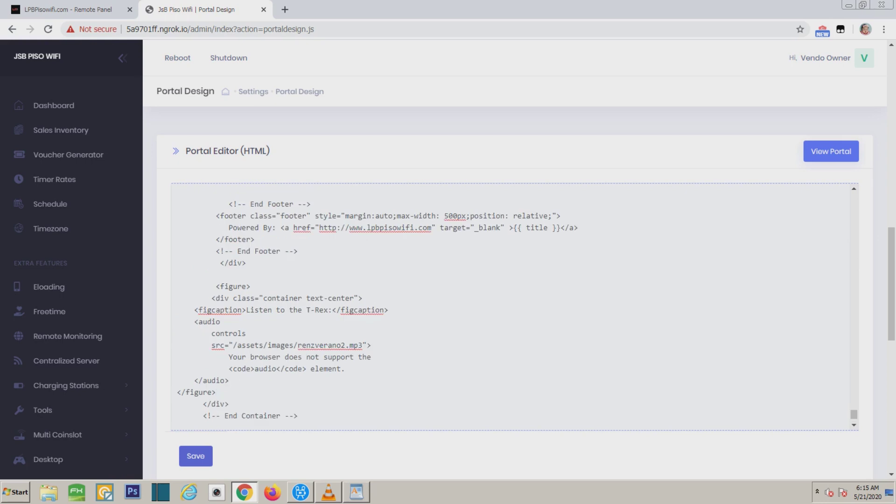
{"action": "key", "text": "BackSpace"}
{"action": "scroll", "coordinate": [514, 306], "scroll_direction": "down", "scroll_amount": 1}
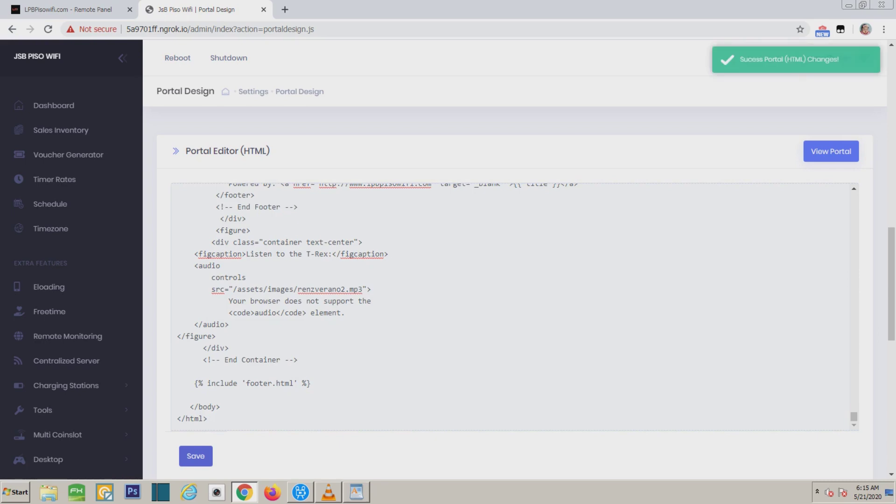
- Go to the end of the lpb-link keyframes in the Portal Editor (CSS) code
{"action": "scroll", "coordinate": [513, 306], "scroll_direction": "down", "scroll_amount": 7}
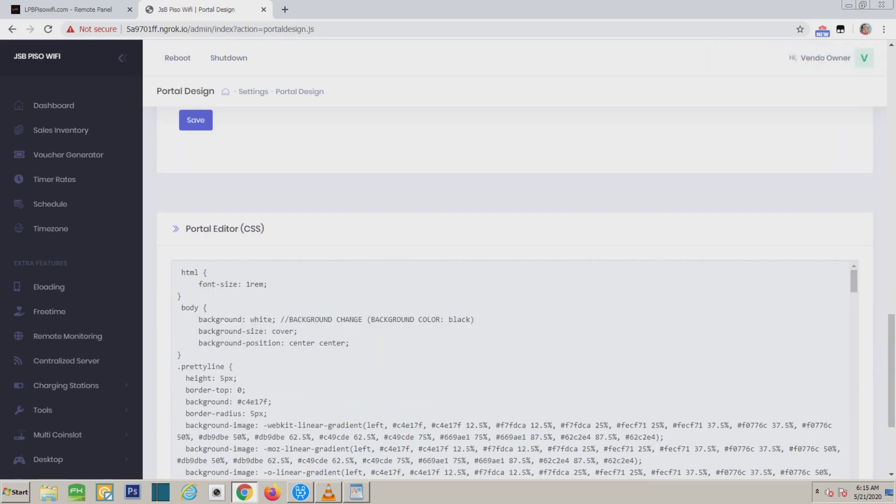
{"action": "scroll", "coordinate": [513, 280], "scroll_direction": "down", "scroll_amount": 2}
{"action": "scroll", "coordinate": [514, 270], "scroll_direction": "down", "scroll_amount": 12}
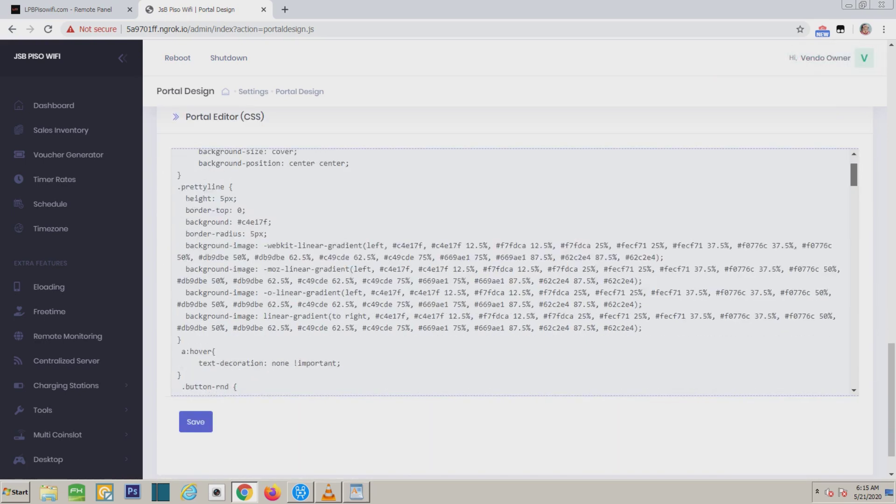
{"action": "scroll", "coordinate": [514, 271], "scroll_direction": "down", "scroll_amount": 12}
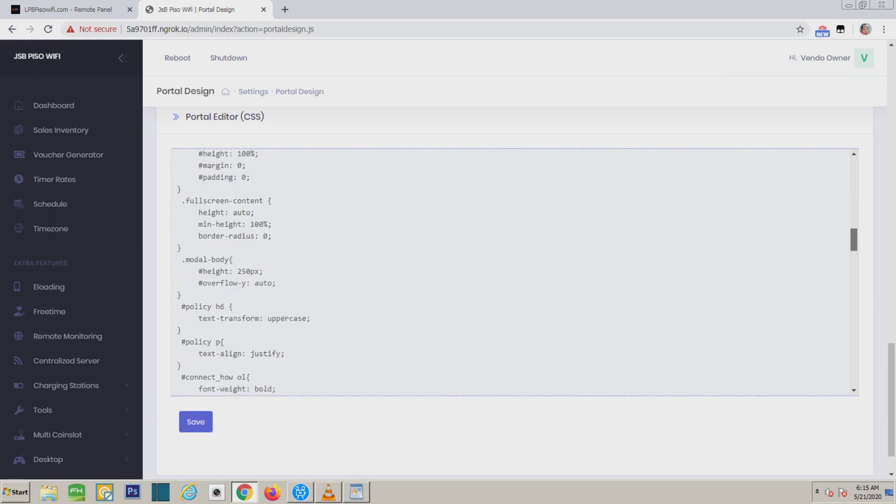
{"action": "scroll", "coordinate": [514, 270], "scroll_direction": "down", "scroll_amount": 12}
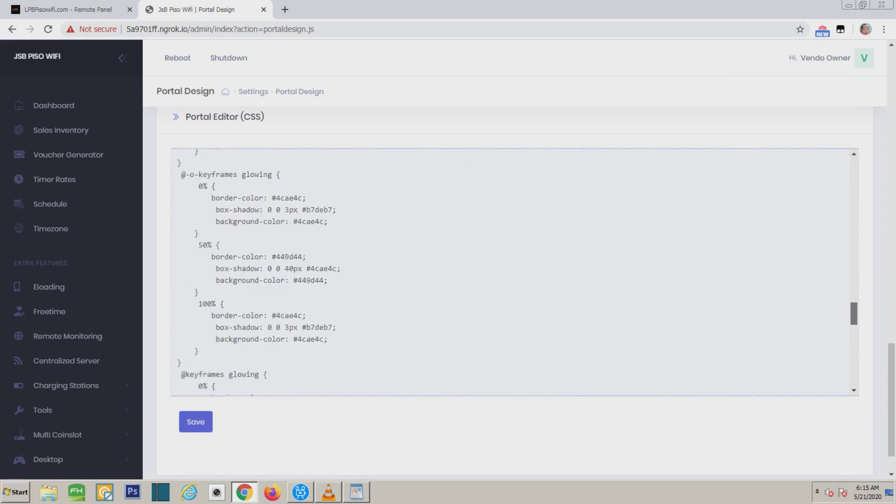
{"action": "scroll", "coordinate": [513, 271], "scroll_direction": "down", "scroll_amount": 8}
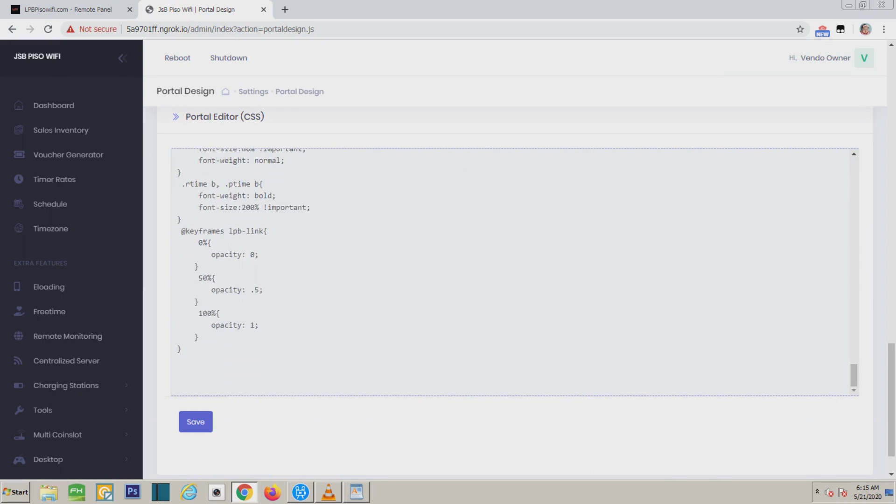
- Switch to audio html.txt in WordPad and copy the CSS figure rule with margin: 0
{"action": "left_click", "coordinate": [357, 492]}
{"action": "left_click", "coordinate": [312, 276]}
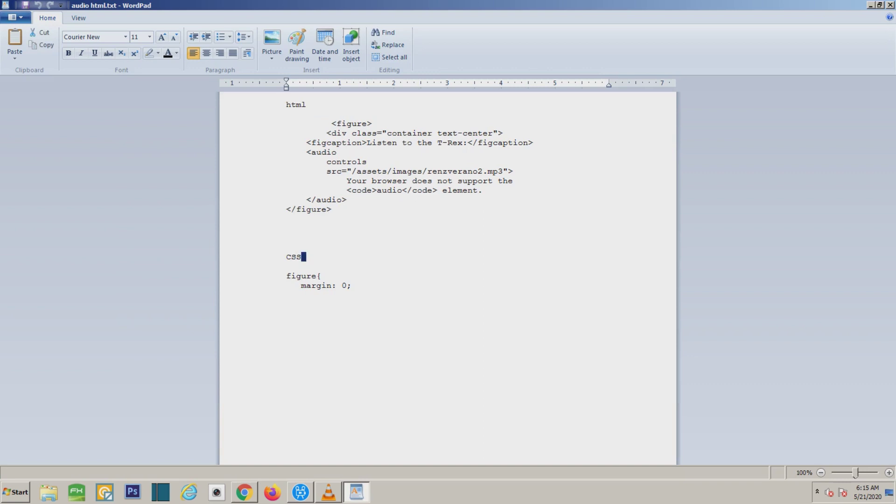
{"action": "left_click", "coordinate": [286, 285]}
{"action": "left_click_drag", "start_coordinate": [286, 266], "coordinate": [357, 286]}
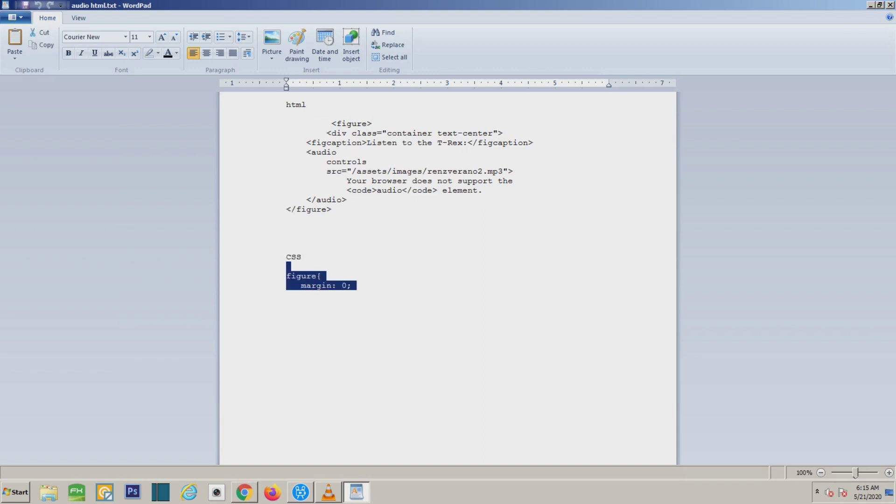
- Paste the figure rule above the last closing brace of the portal CSS, remove the blank line before it and save the CSS
{"action": "key", "text": "alt+Tab"}
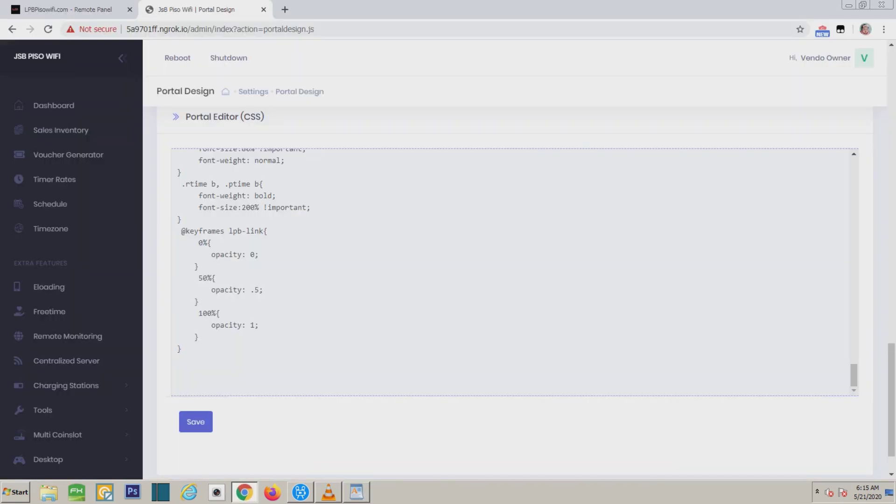
{"action": "key", "text": "Return"}
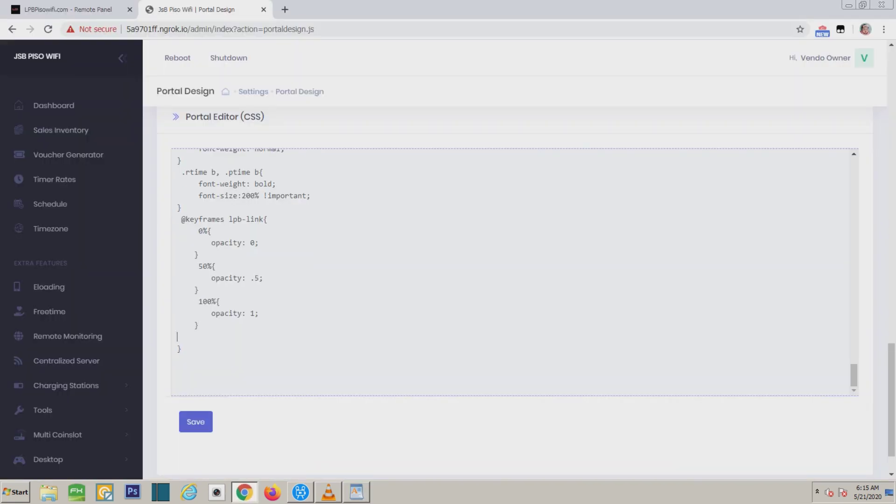
{"action": "key", "text": "ctrl+v"}
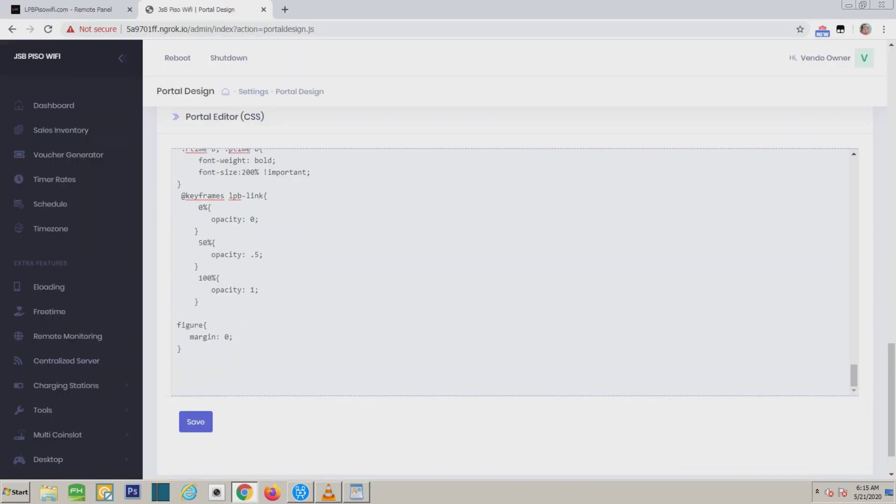
{"action": "key", "text": "BackSpace"}
{"action": "key", "text": "Tab"}
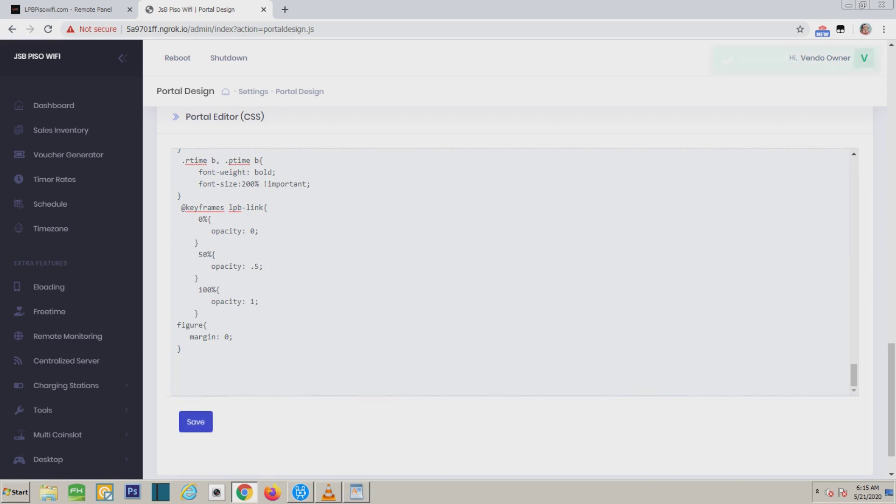
- Upload renzverano2.mp3 from the Desktop to the extra images, video and MP3 area stored in /assets/images/
{"action": "scroll", "coordinate": [514, 280], "scroll_direction": "up", "scroll_amount": 5}
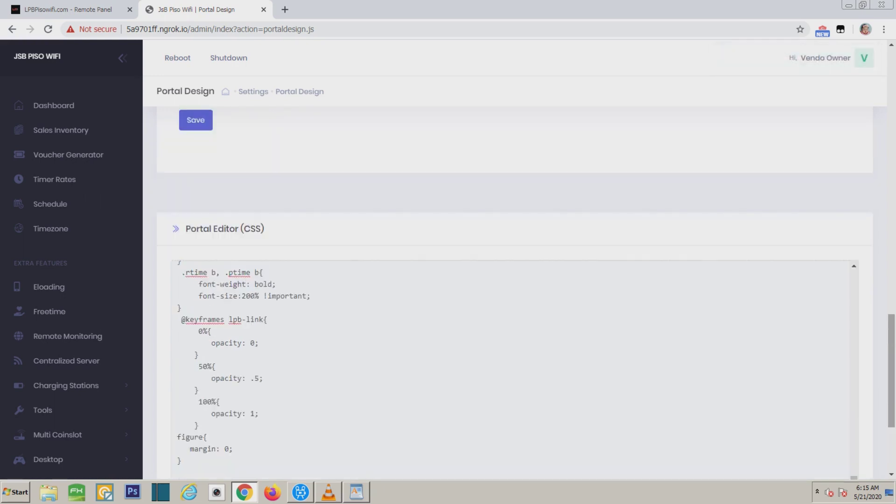
{"action": "scroll", "coordinate": [514, 280], "scroll_direction": "up", "scroll_amount": 10}
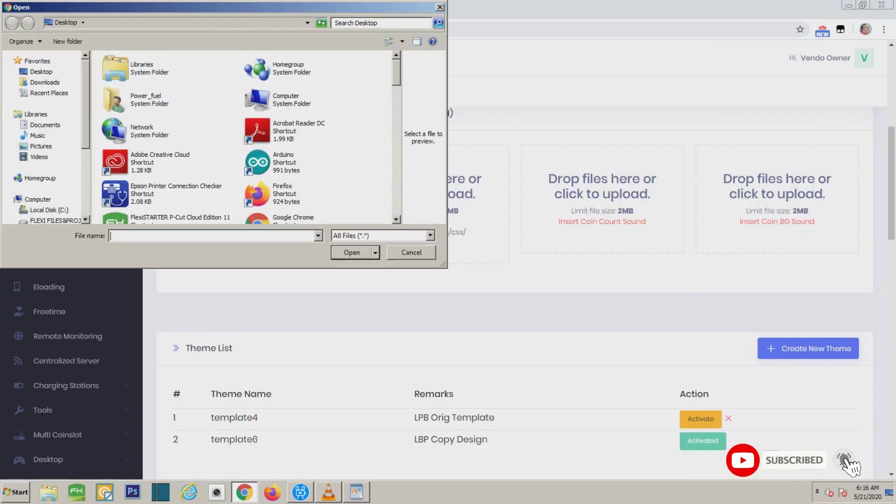
{"action": "scroll", "coordinate": [280, 77], "scroll_direction": "down", "scroll_amount": 10}
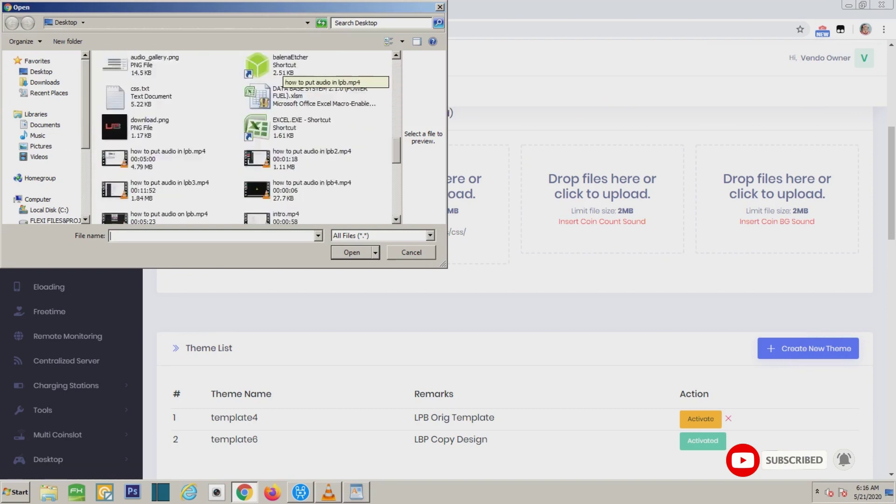
{"action": "scroll", "coordinate": [248, 135], "scroll_direction": "down", "scroll_amount": 2}
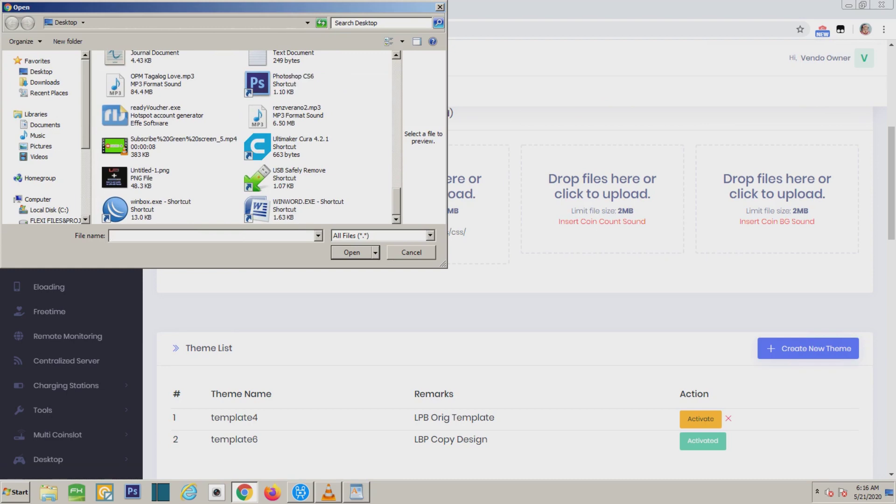
{"action": "left_click", "coordinate": [297, 116]}
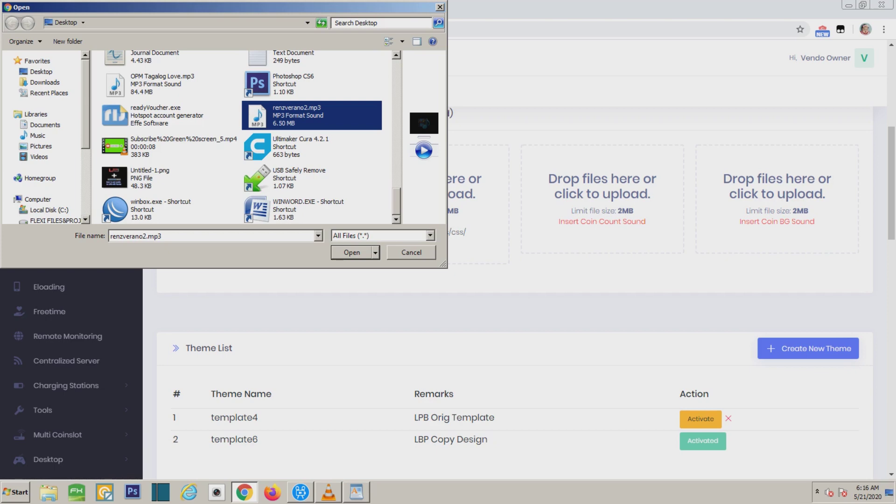
{"action": "key", "text": "Return"}
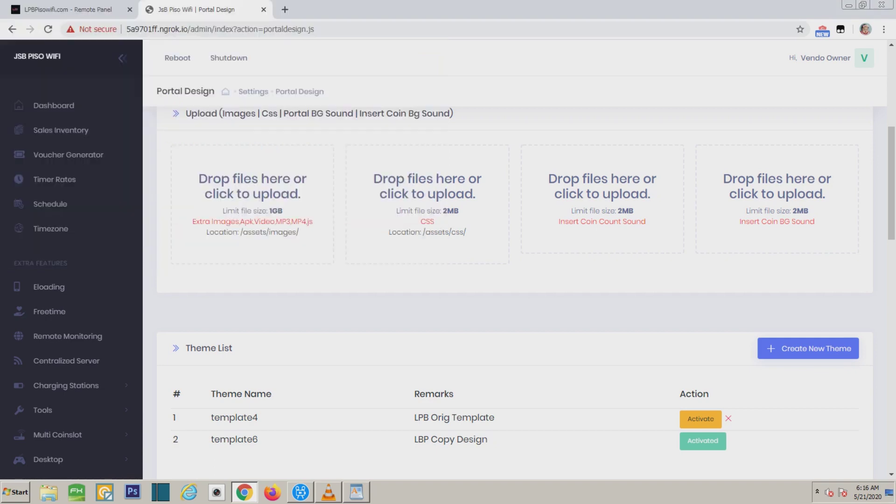
- View the portal in a maximized window and play the audio player below its footer
{"action": "scroll", "coordinate": [831, 319], "scroll_direction": "down", "scroll_amount": 5}
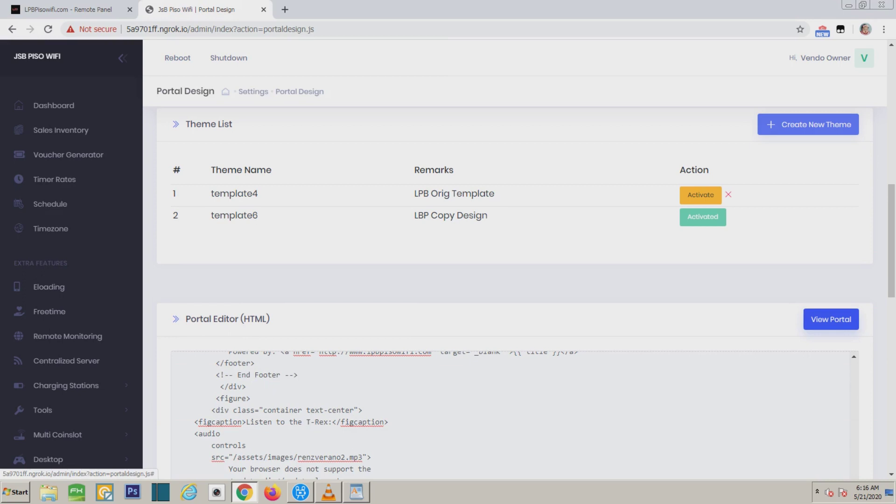
{"action": "left_click", "coordinate": [831, 319]}
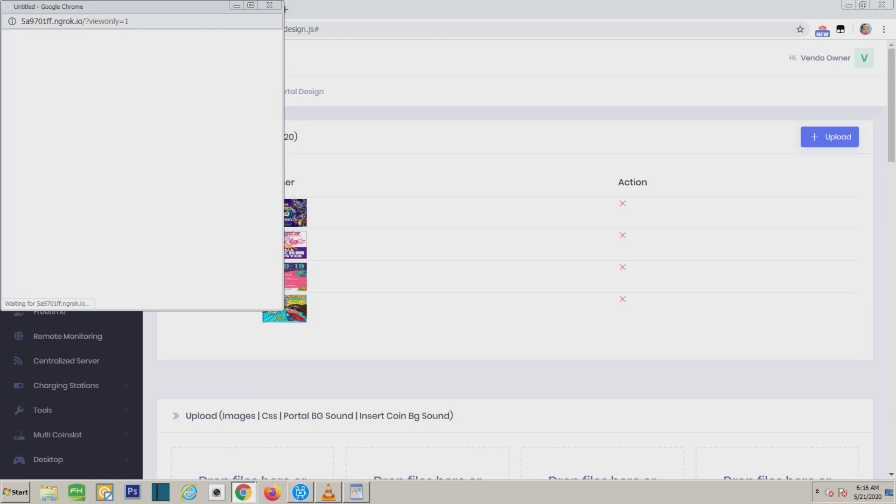
{"action": "scroll", "coordinate": [138, 169], "scroll_direction": "down", "scroll_amount": 3}
{"action": "scroll", "coordinate": [138, 169], "scroll_direction": "down", "scroll_amount": 1}
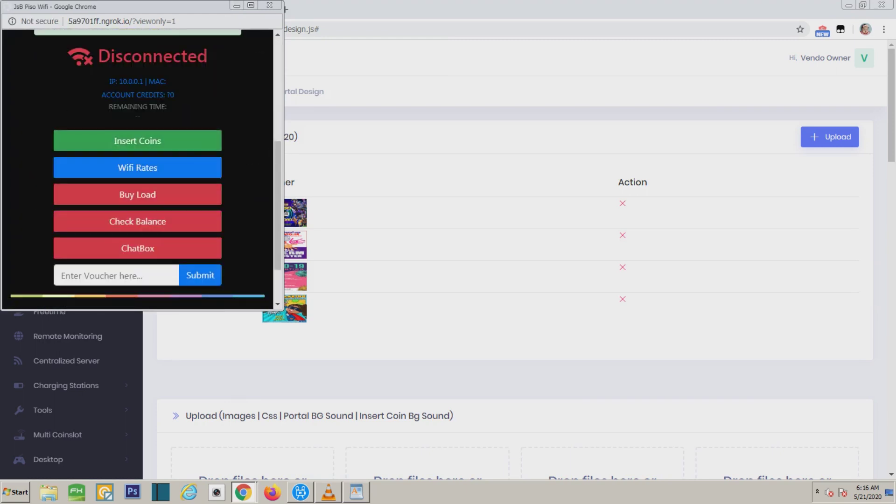
{"action": "left_click", "coordinate": [250, 6]}
{"action": "left_click", "coordinate": [375, 452]}
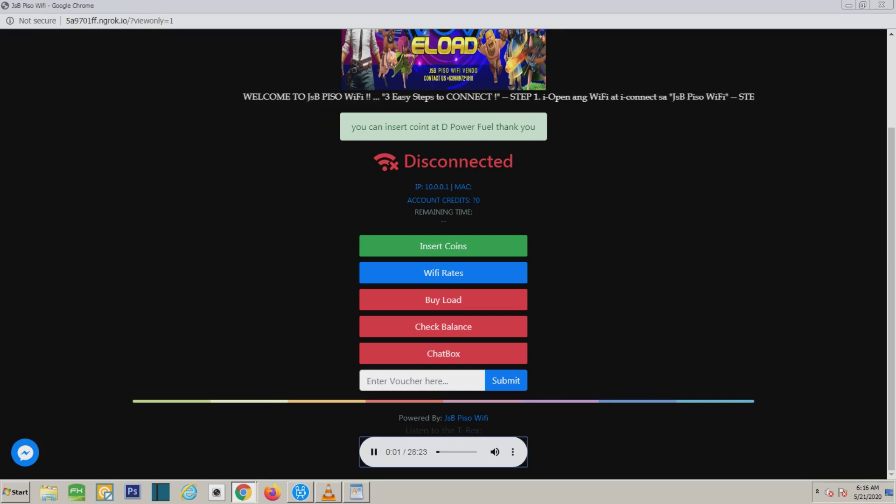